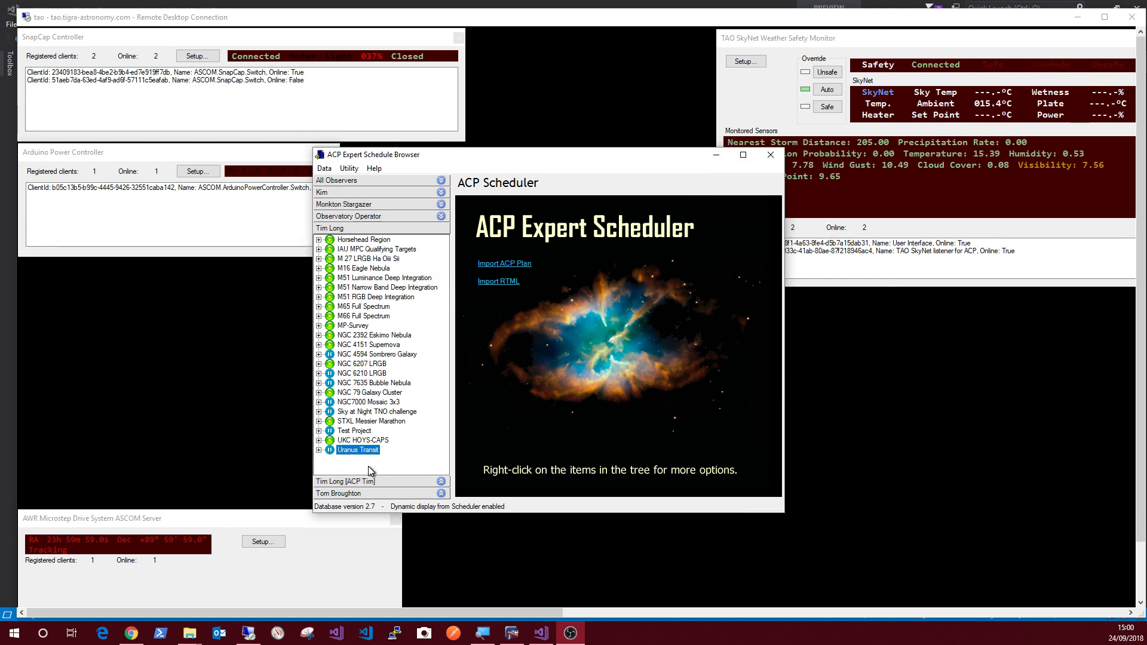
Import the project file Dwarf Planet Follow-up Project.xml from the Desktop into the observer whose project list is expanded
left_click(579, 159)
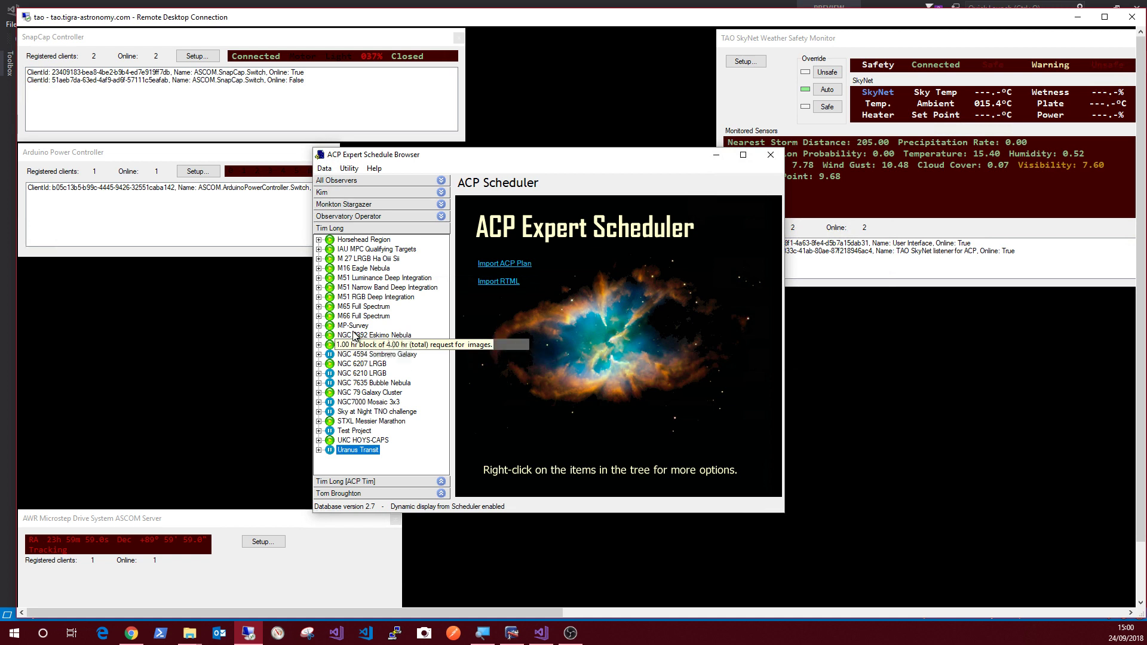
right_click(346, 239)
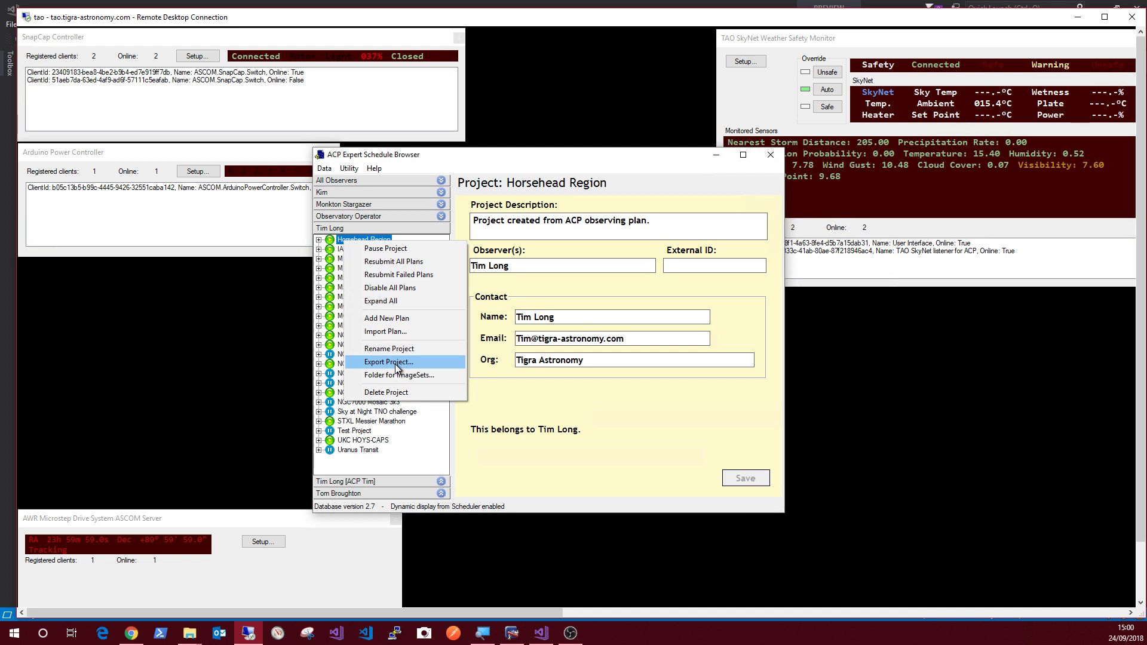
left_click(330, 229)
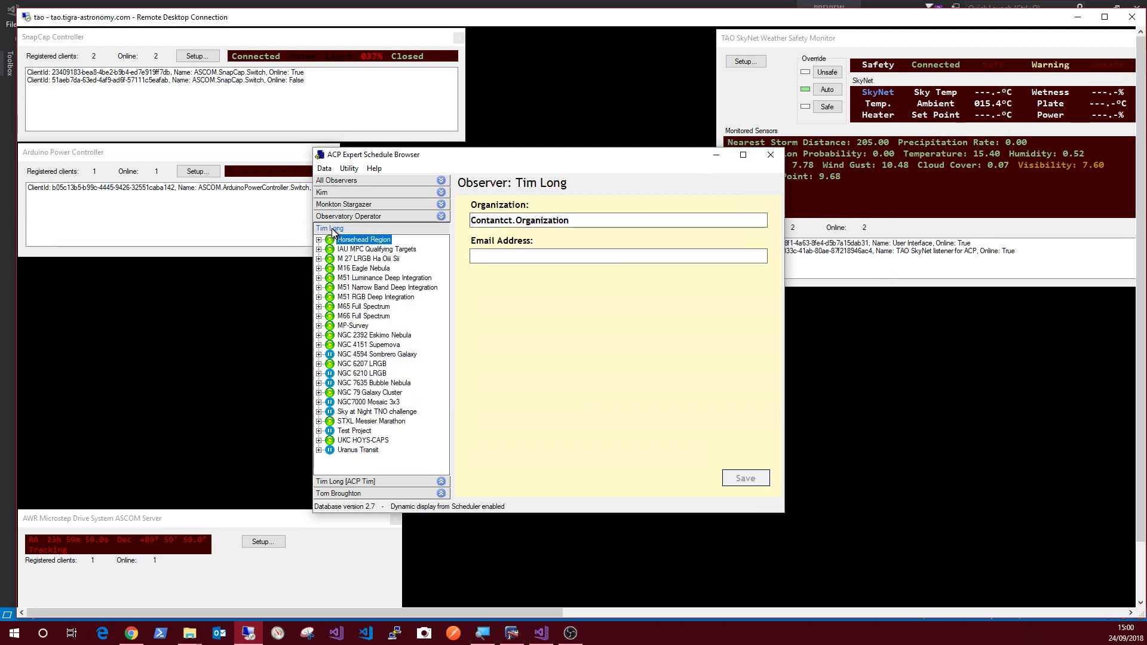
right_click(332, 228)
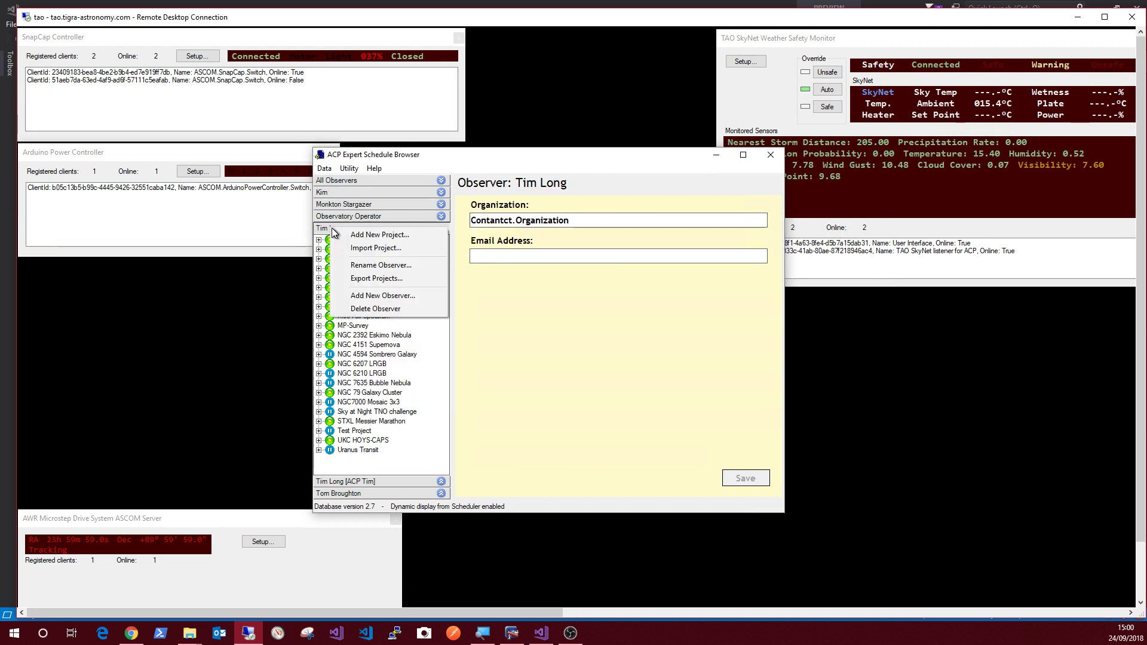
left_click(374, 248)
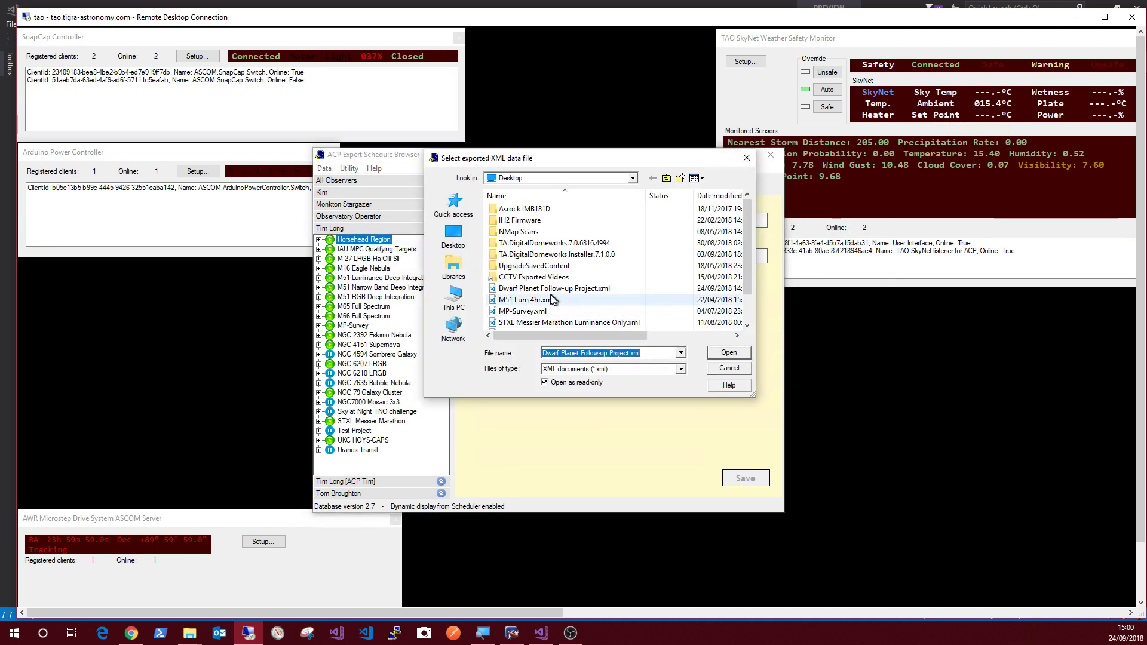
left_click(537, 290)
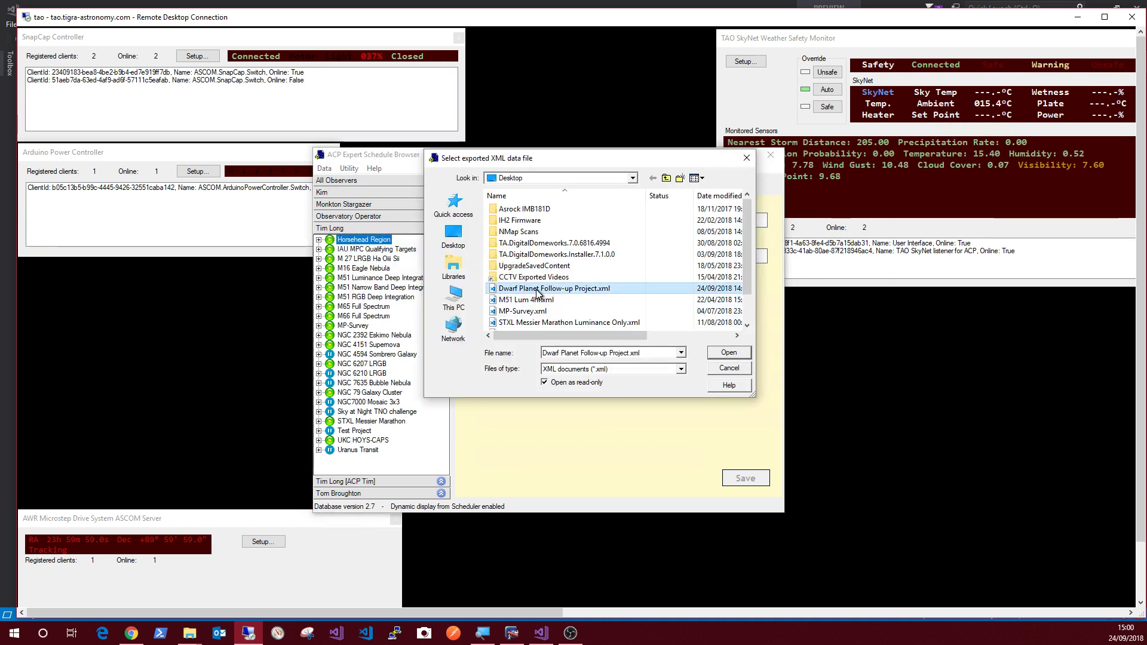
left_click(726, 354)
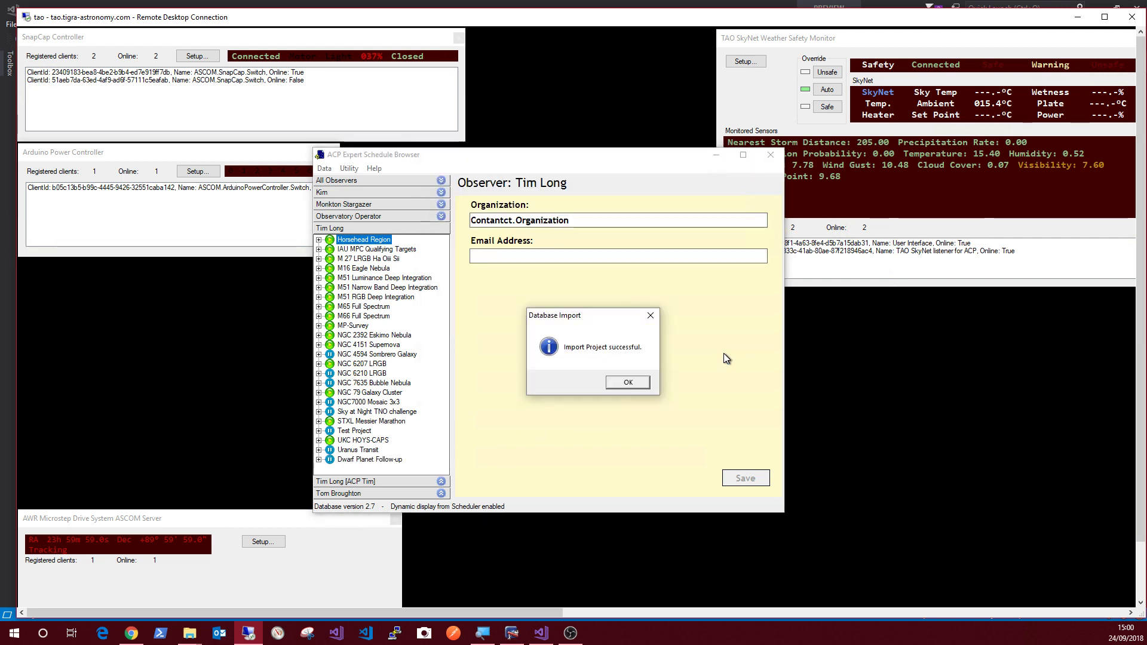
left_click(626, 382)
Examine the imported Dwarf Planet Follow-up project, its Melpomene plan, and the target, constraint and time-spacing settings of that plan's observations 1 and 2
left_click(365, 461)
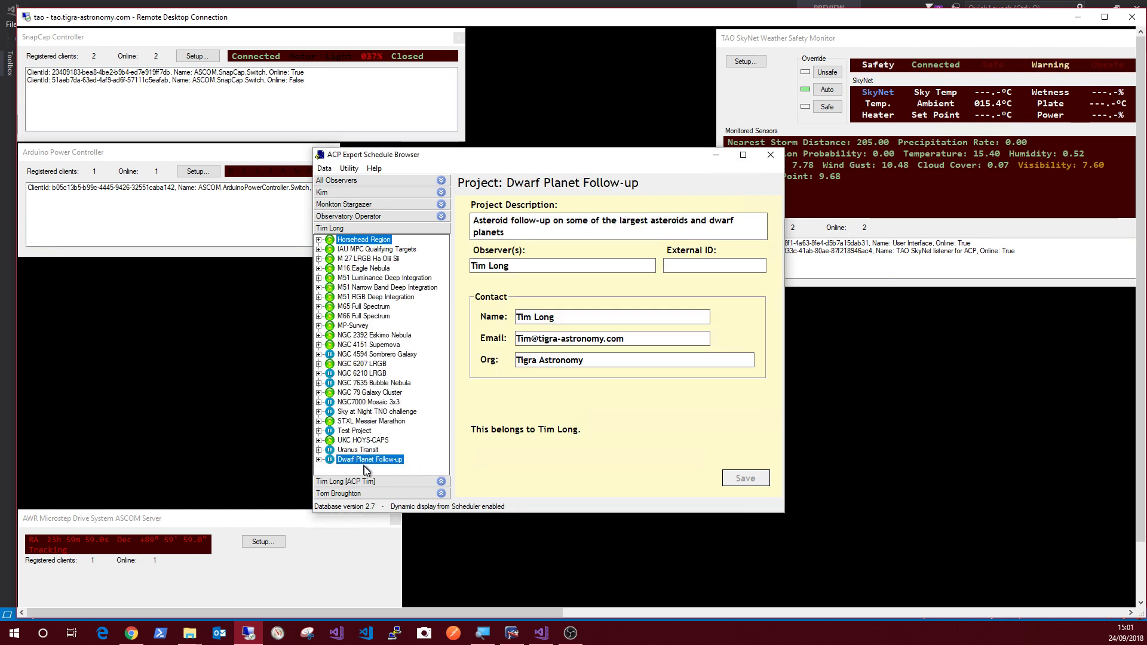
left_click(320, 460)
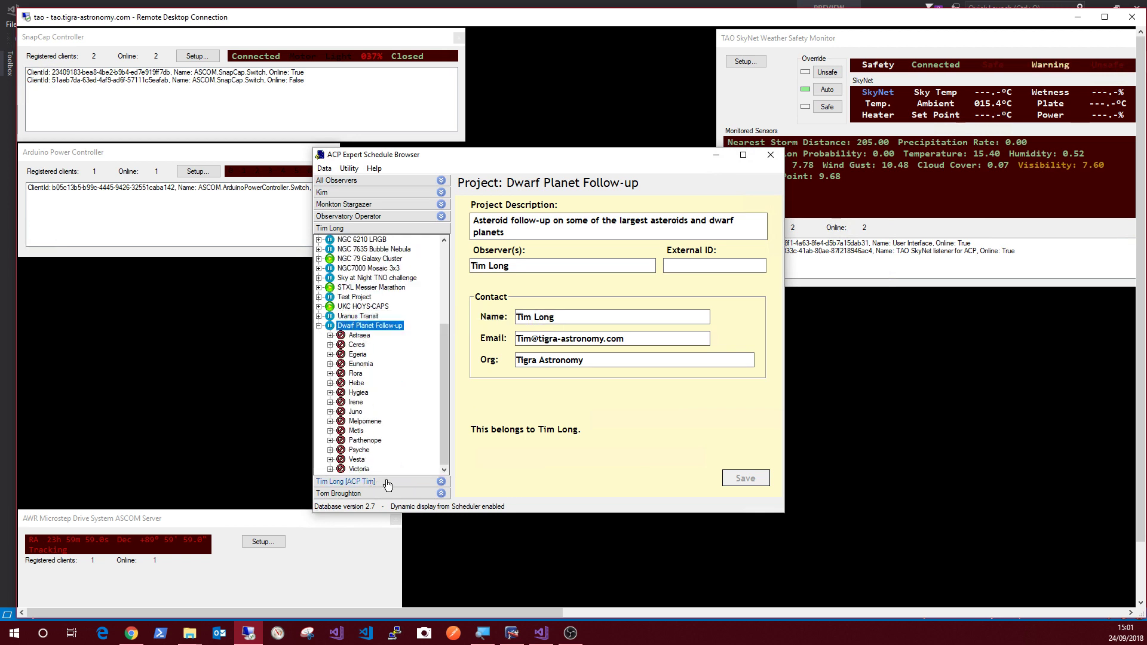
left_click(362, 422)
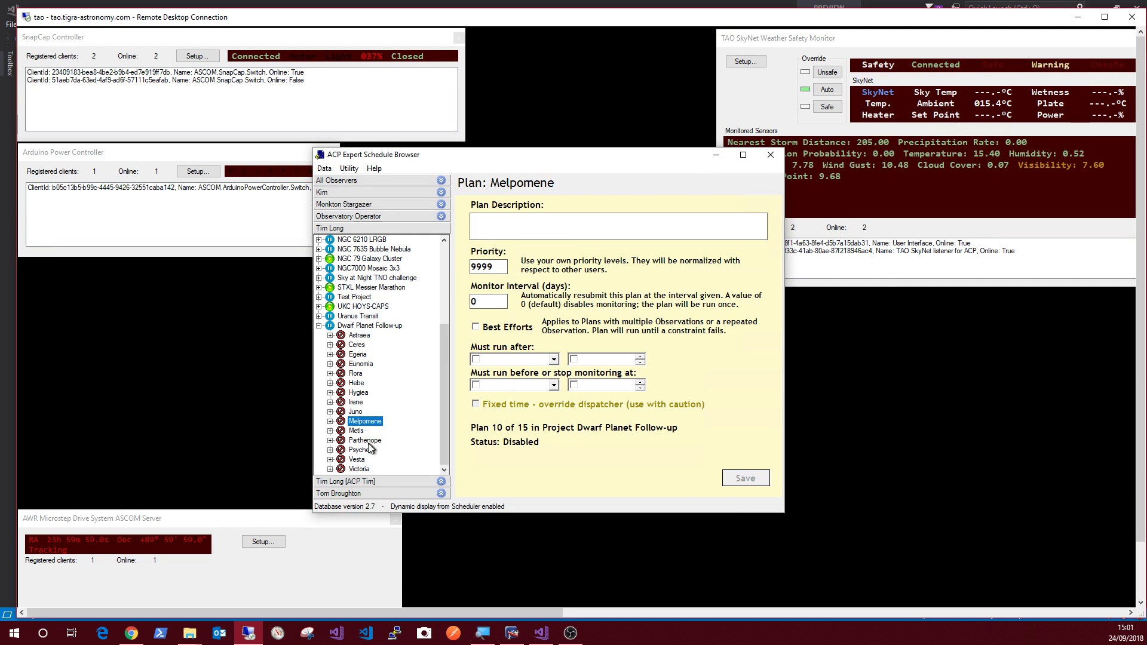
left_click(329, 421)
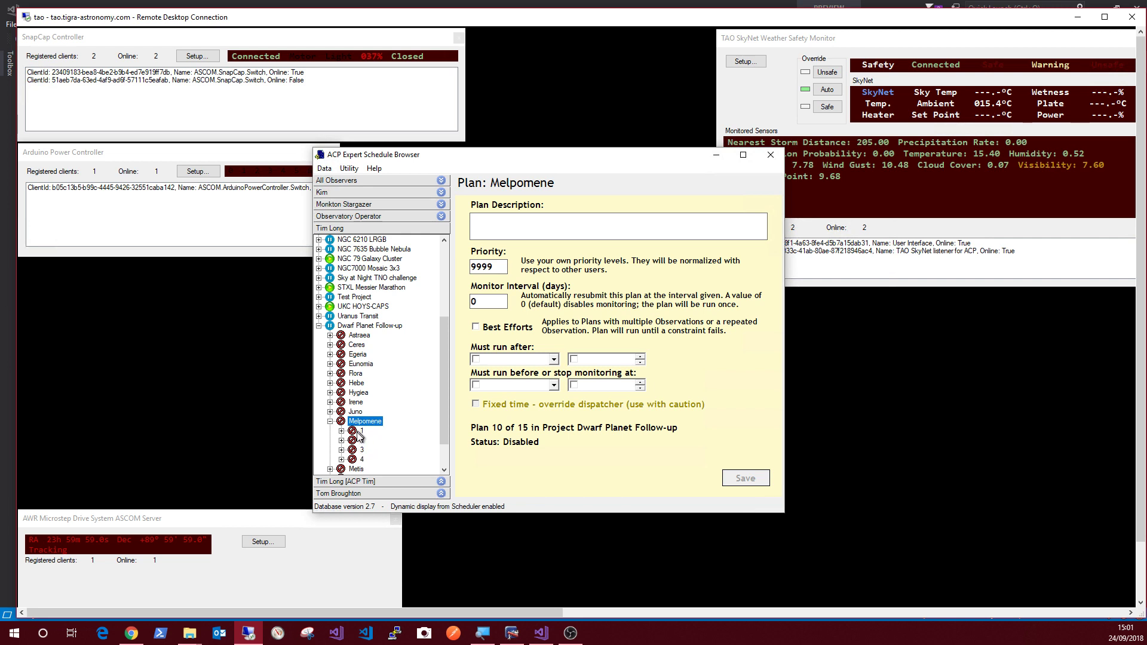
left_click(352, 432)
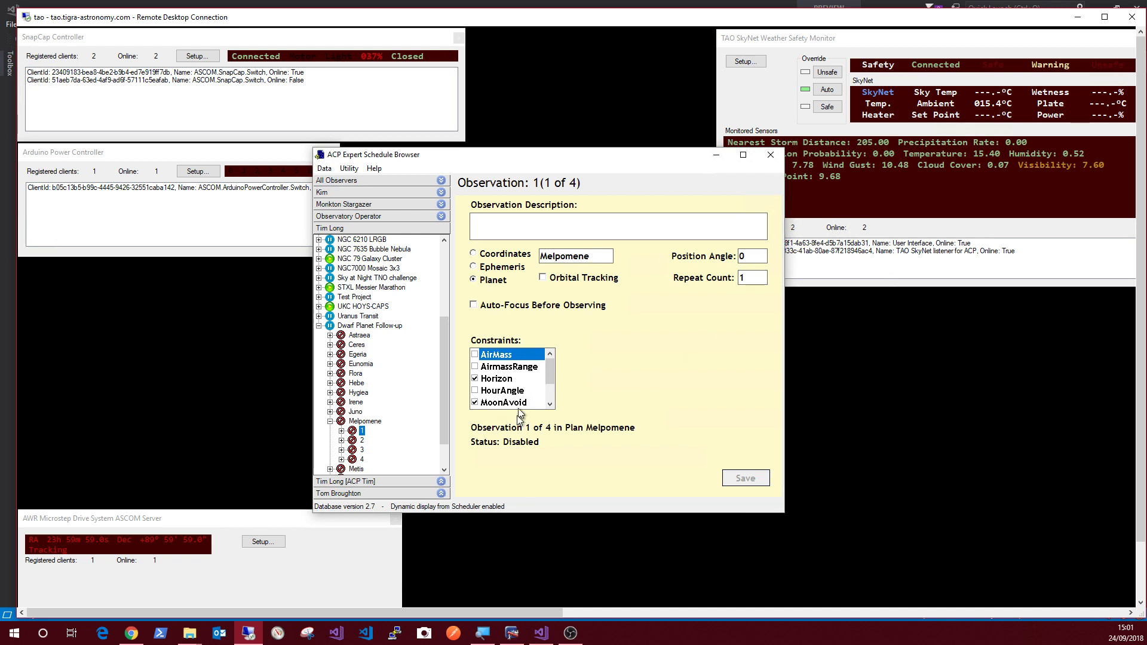
left_click(361, 441)
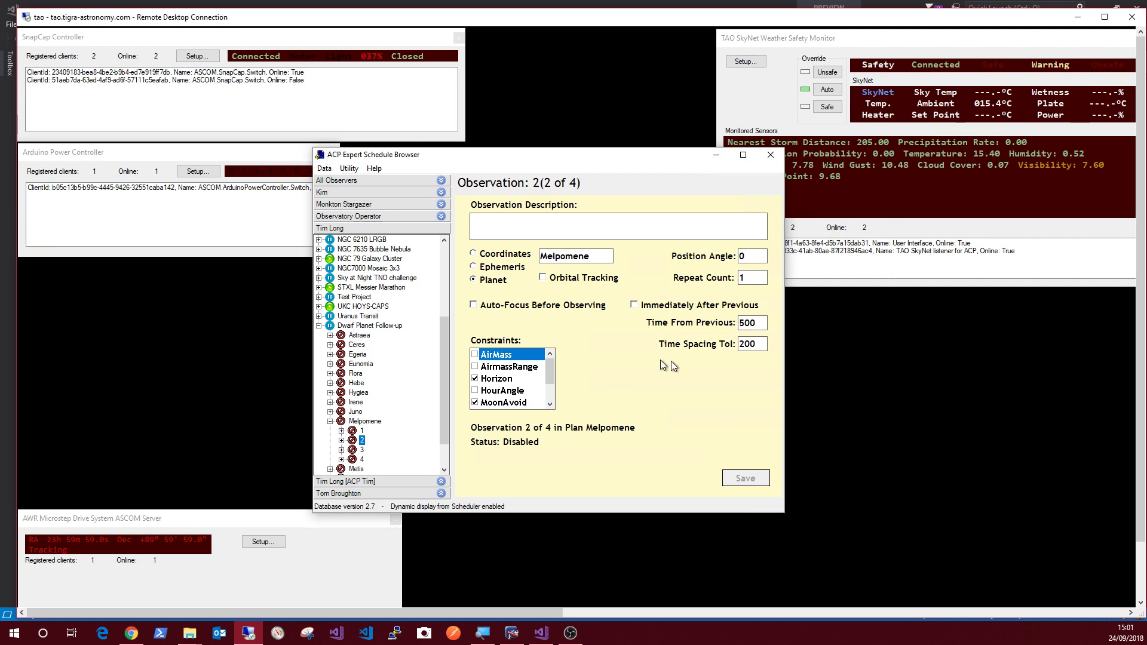
double_click(757, 344)
left_click(329, 422)
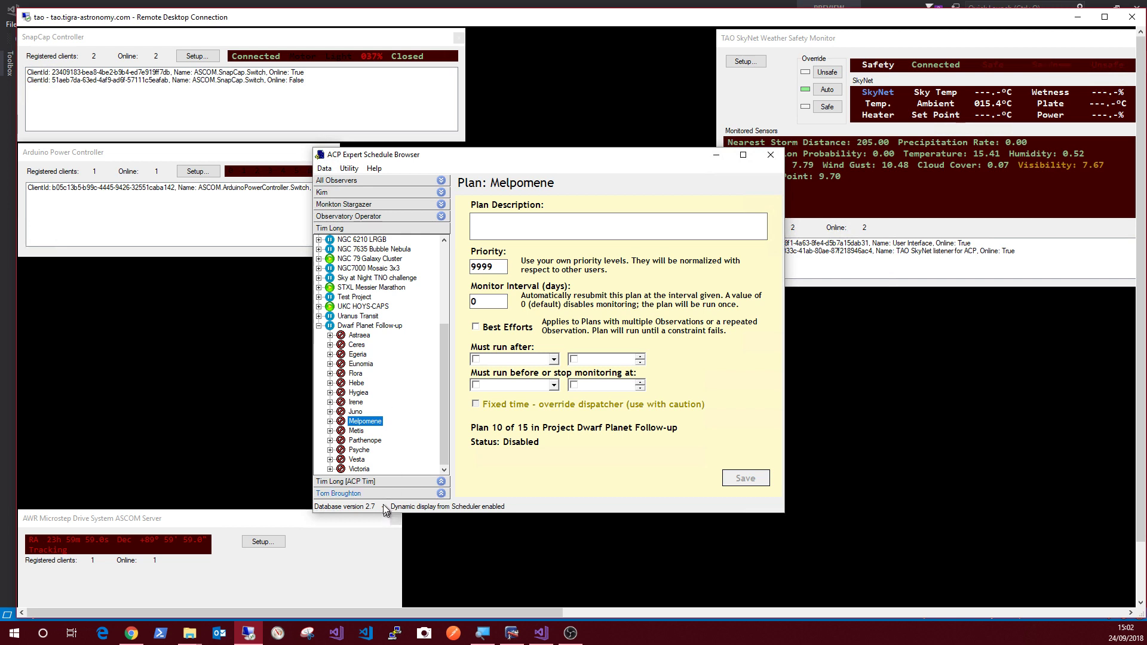
Duplicate the Victoria plan in the Dwarf Planet Follow-up project and rename the copy blobby
left_click(361, 470)
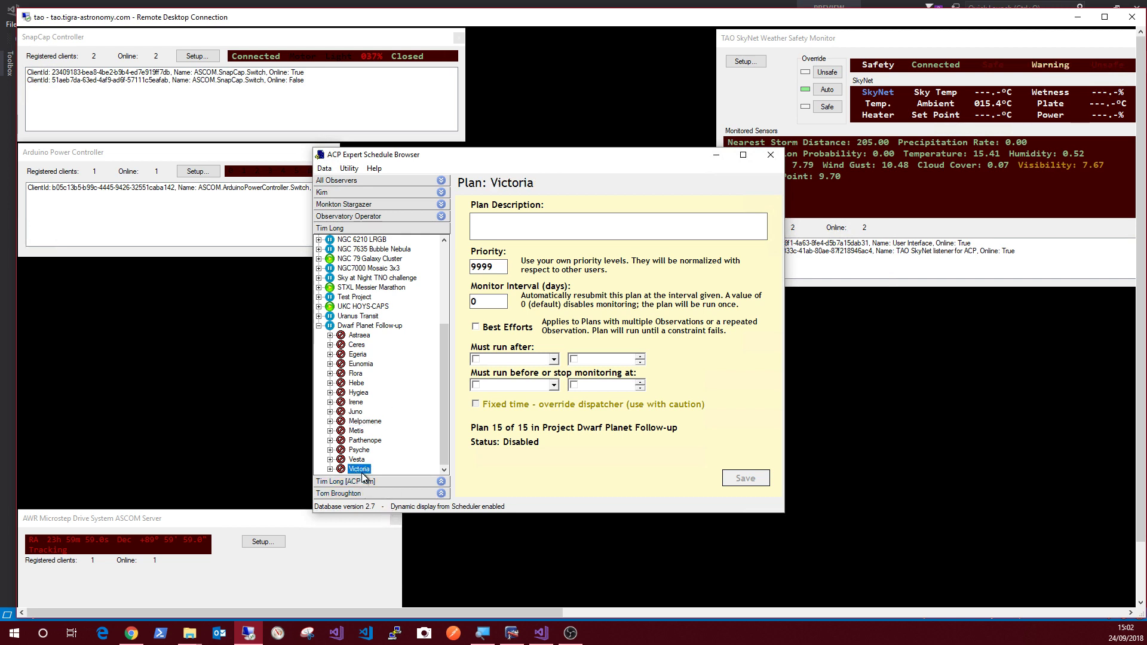
right_click(359, 471)
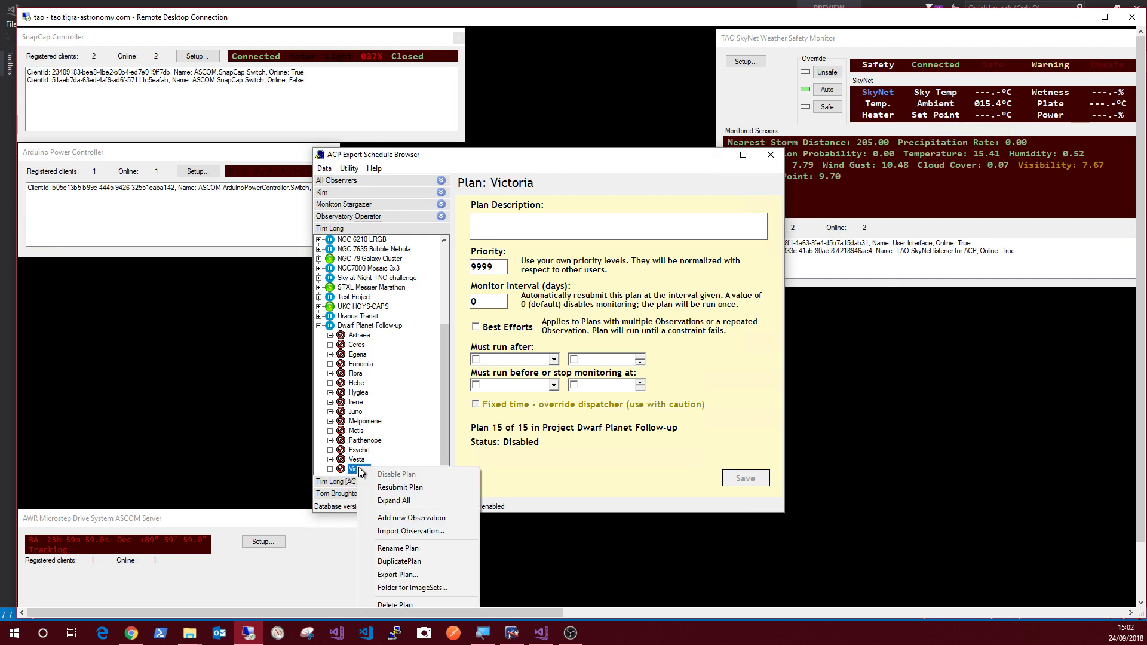
left_click(400, 562)
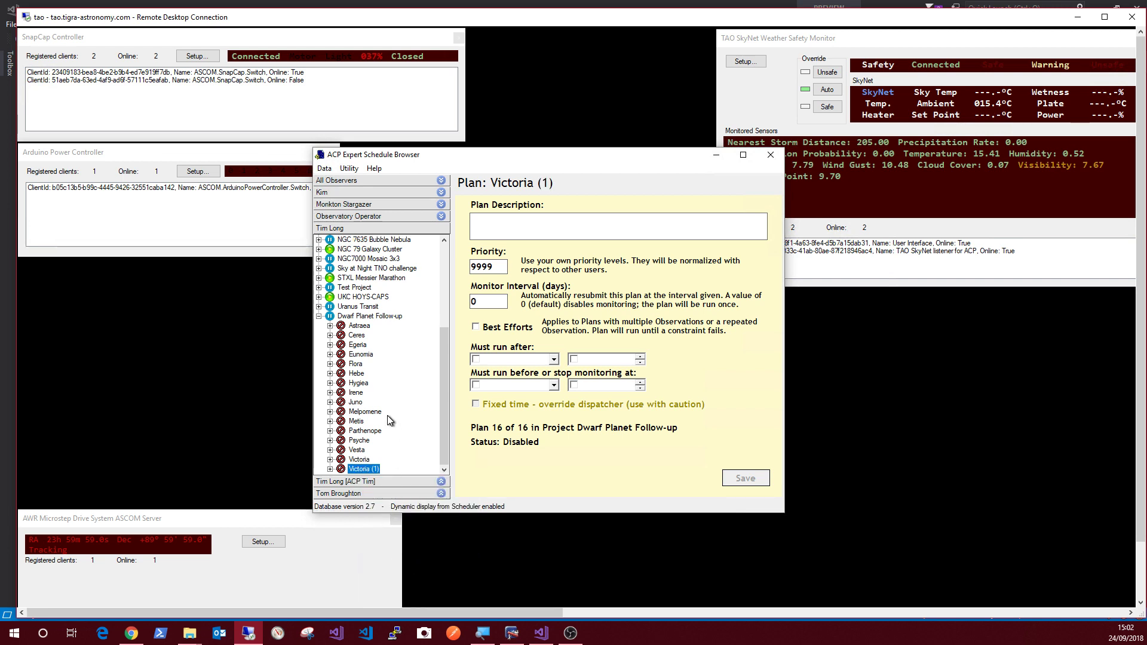
double_click(363, 469)
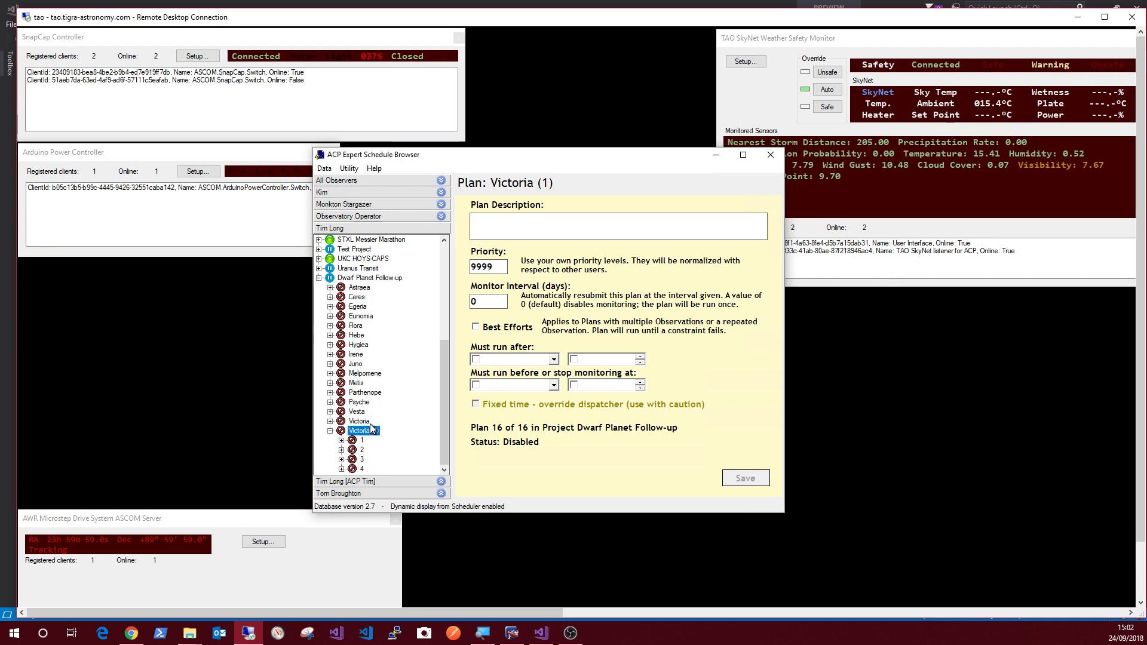
right_click(362, 432)
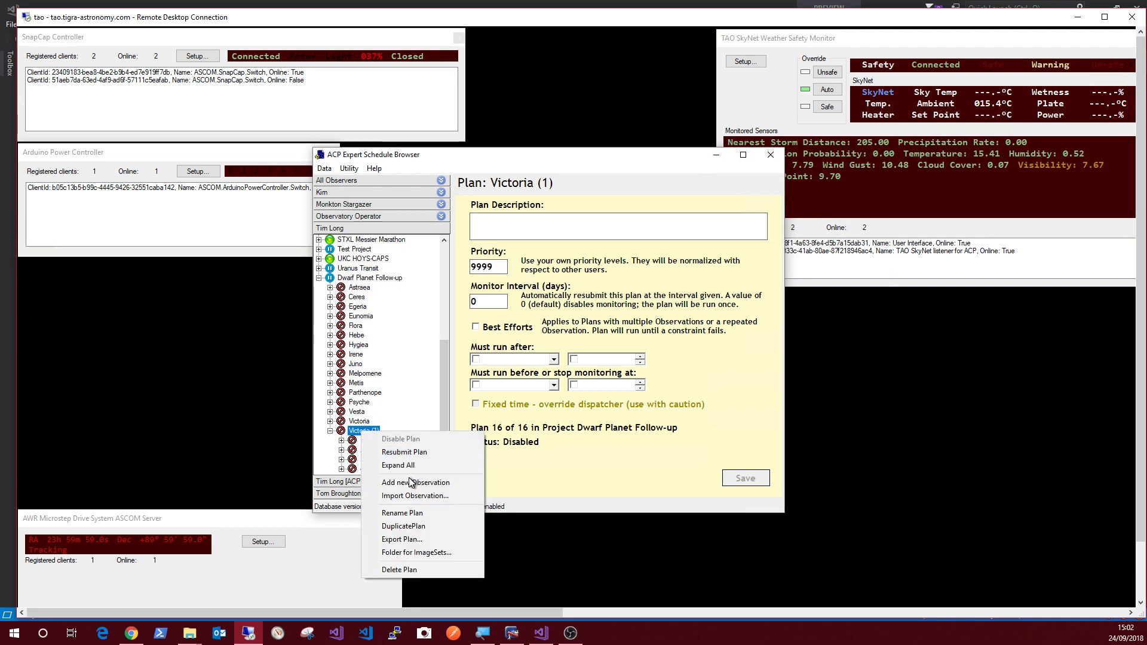
left_click(403, 514)
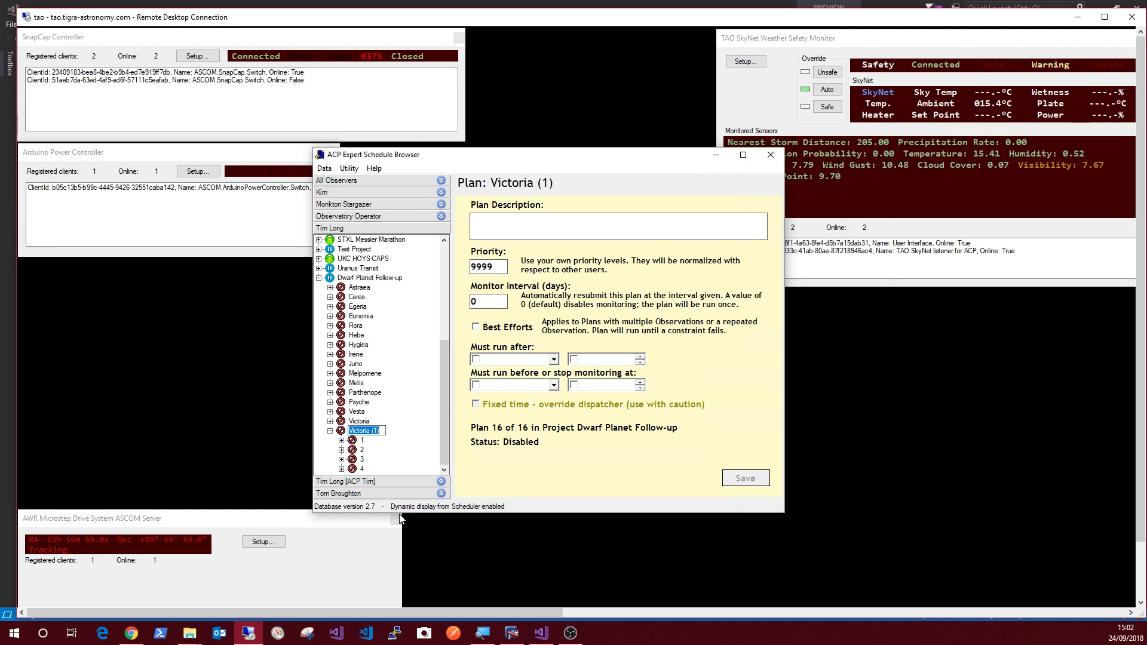
type("blobby")
key("Return")
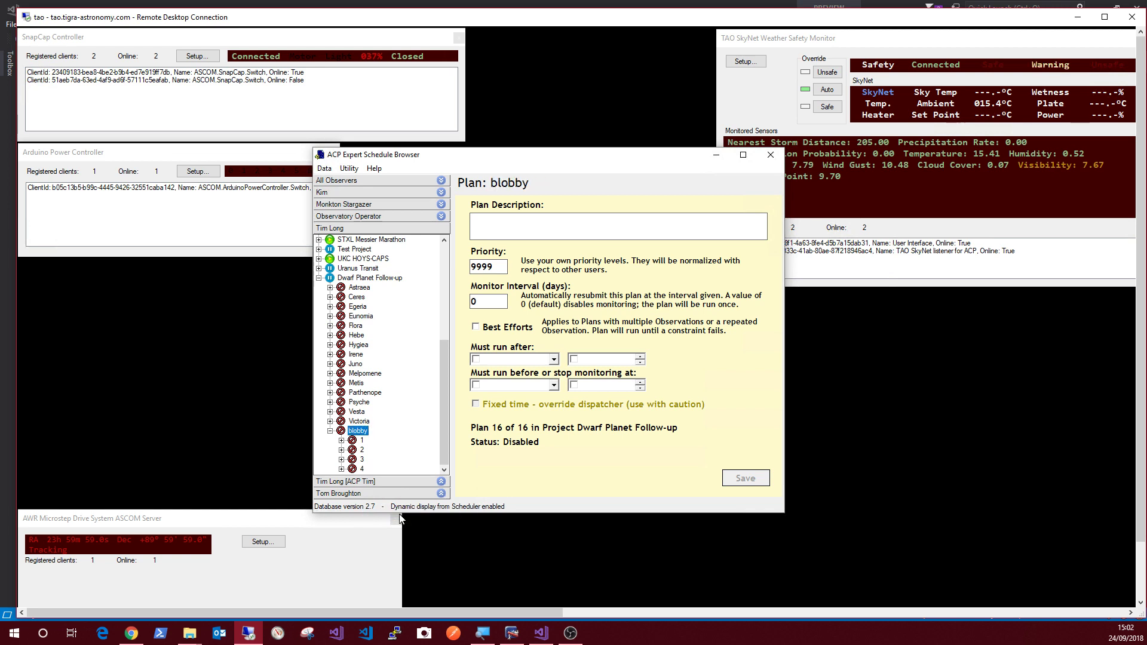
Set the planet name to blobby in observations 1 and 2 of the blobby plan, saving each one
left_click(360, 442)
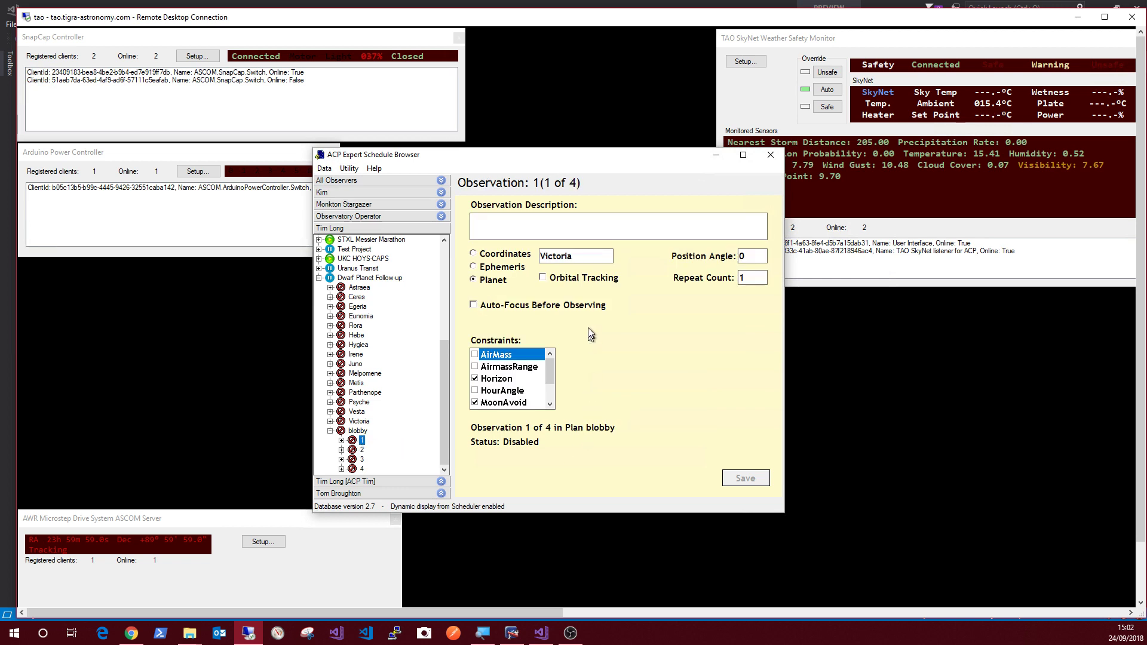
double_click(555, 257)
type("blobby")
left_click(746, 479)
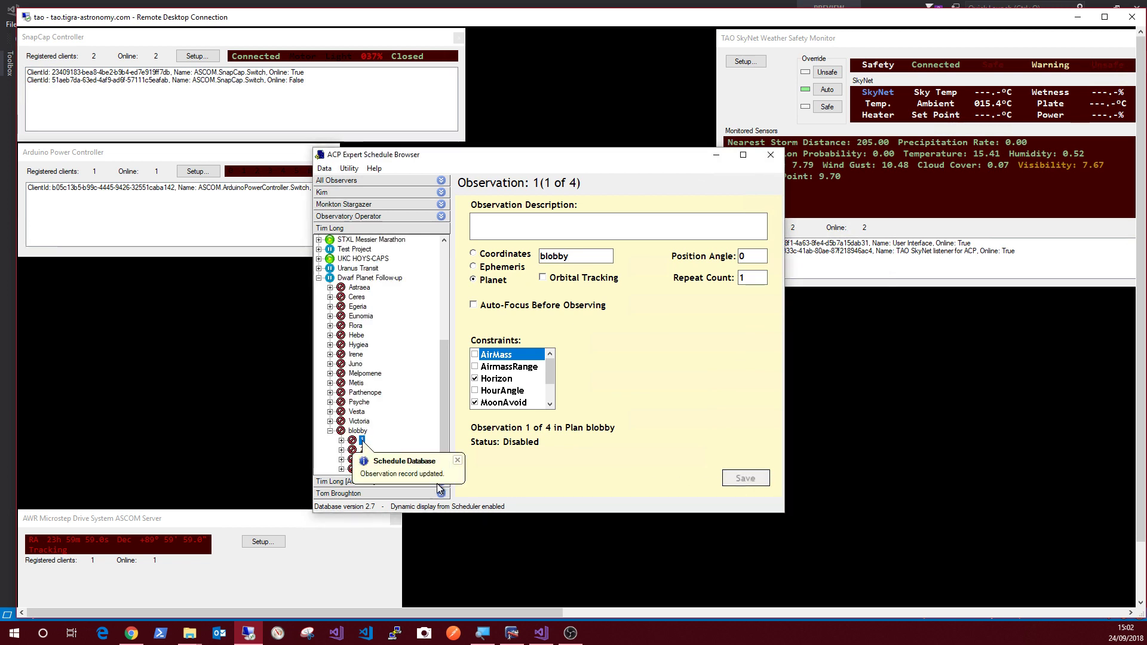
left_click(350, 451)
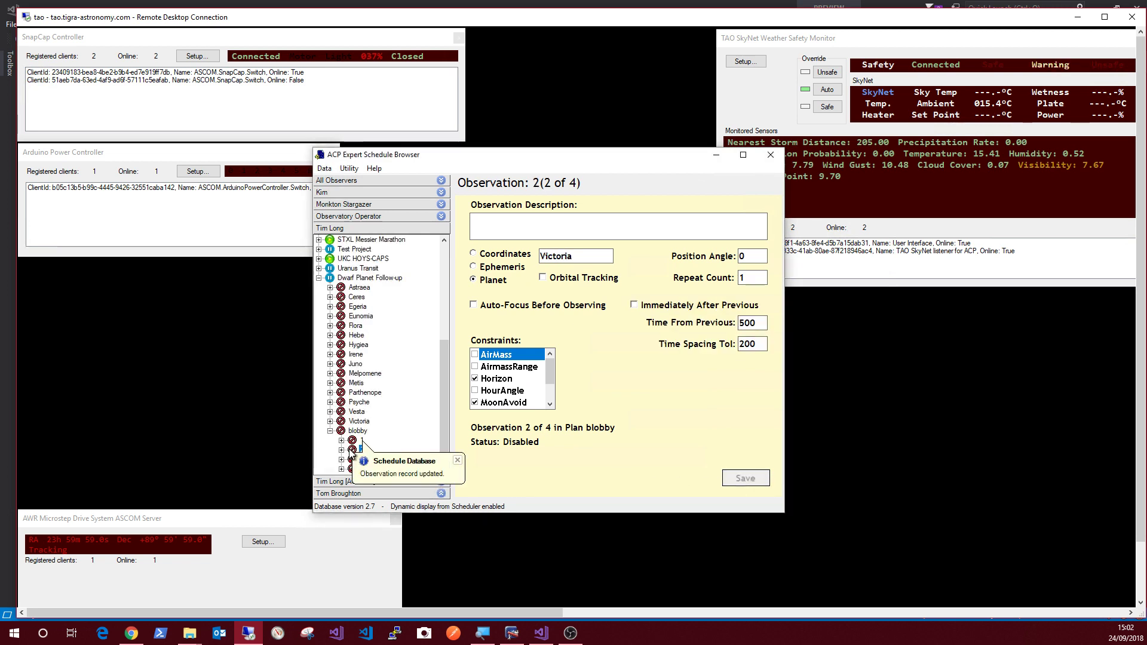
double_click(562, 259)
type("blobby")
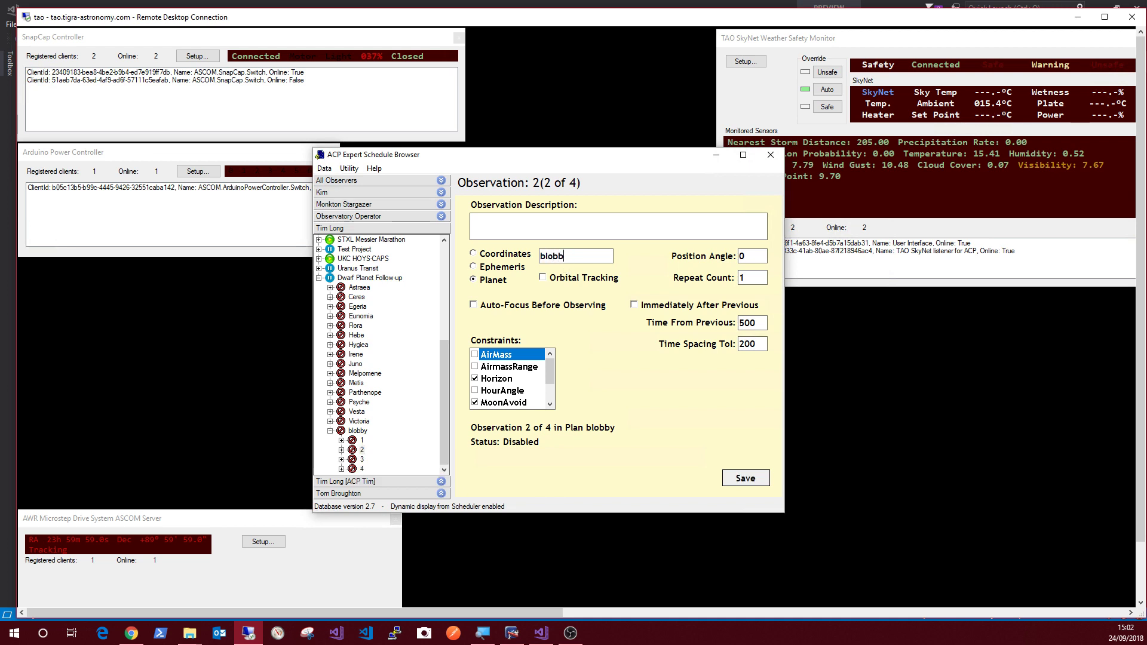
left_click(744, 480)
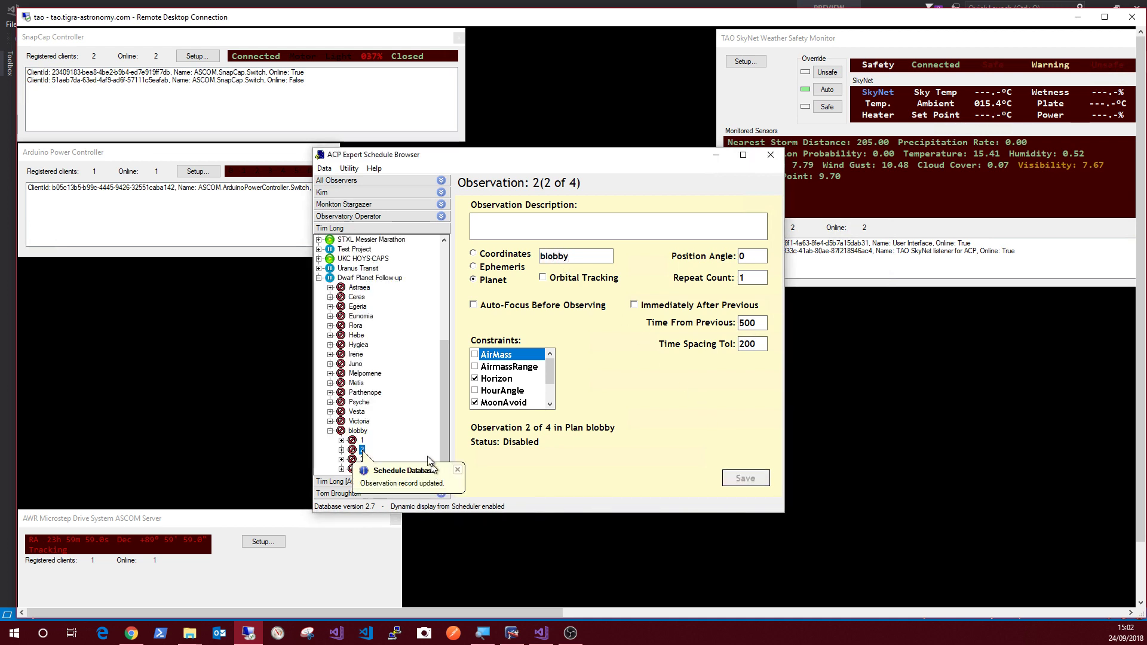
Set the planet name to blobby in observations 3 and 4 of the blobby plan, saving each one
left_click(361, 459)
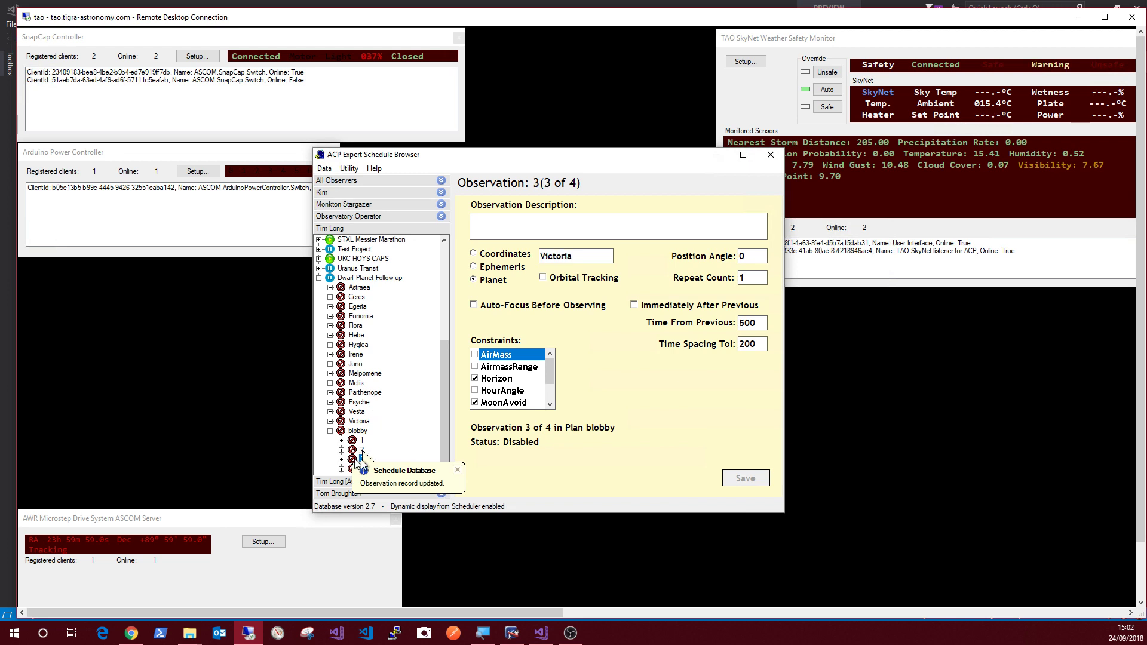
double_click(550, 258)
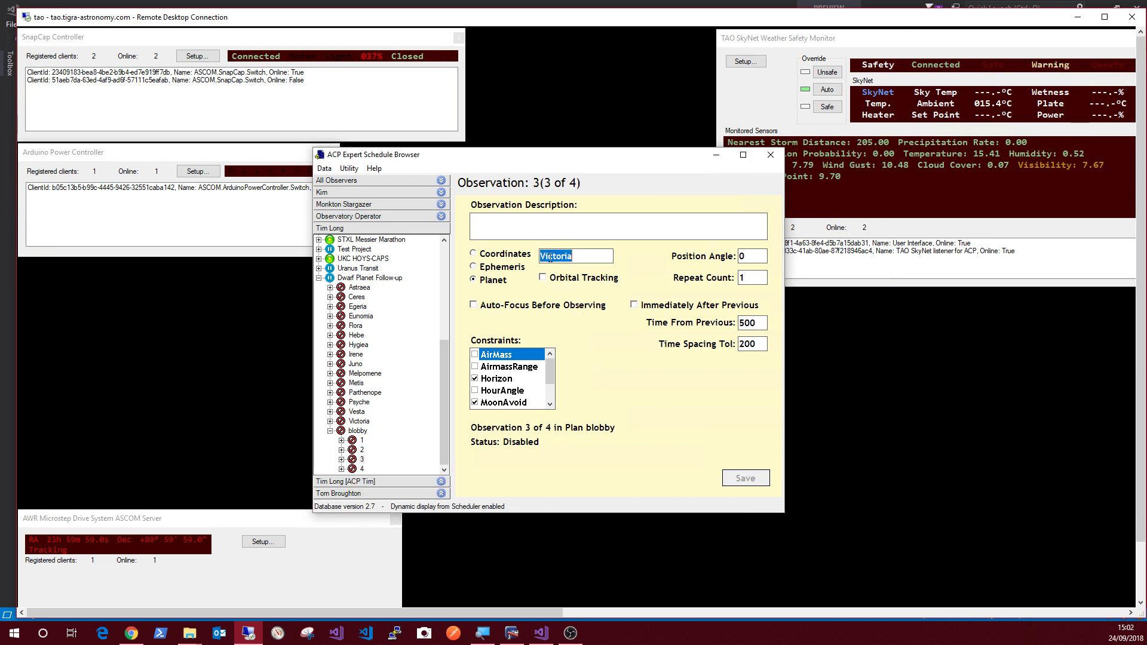
type("blobby")
left_click(745, 478)
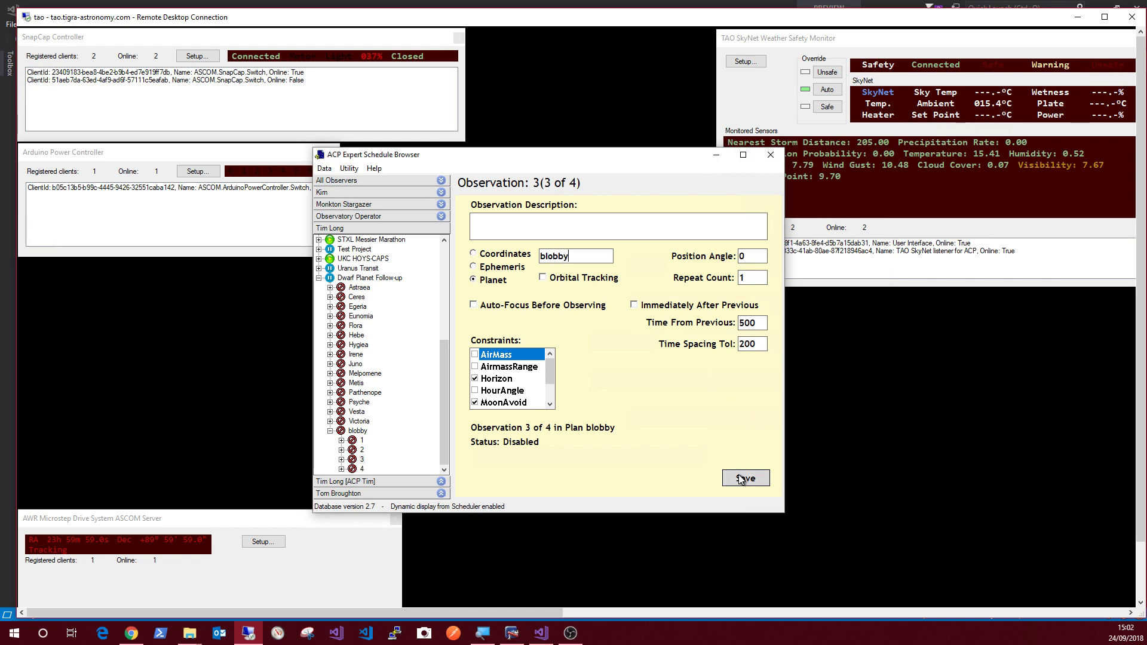
left_click(361, 468)
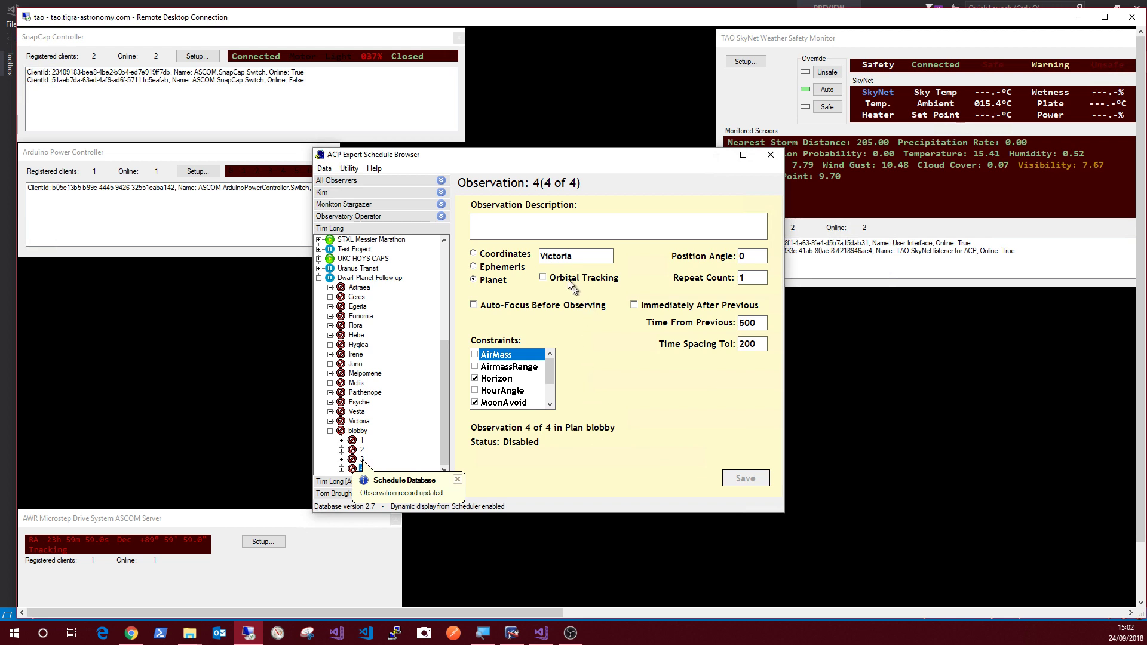
double_click(554, 256)
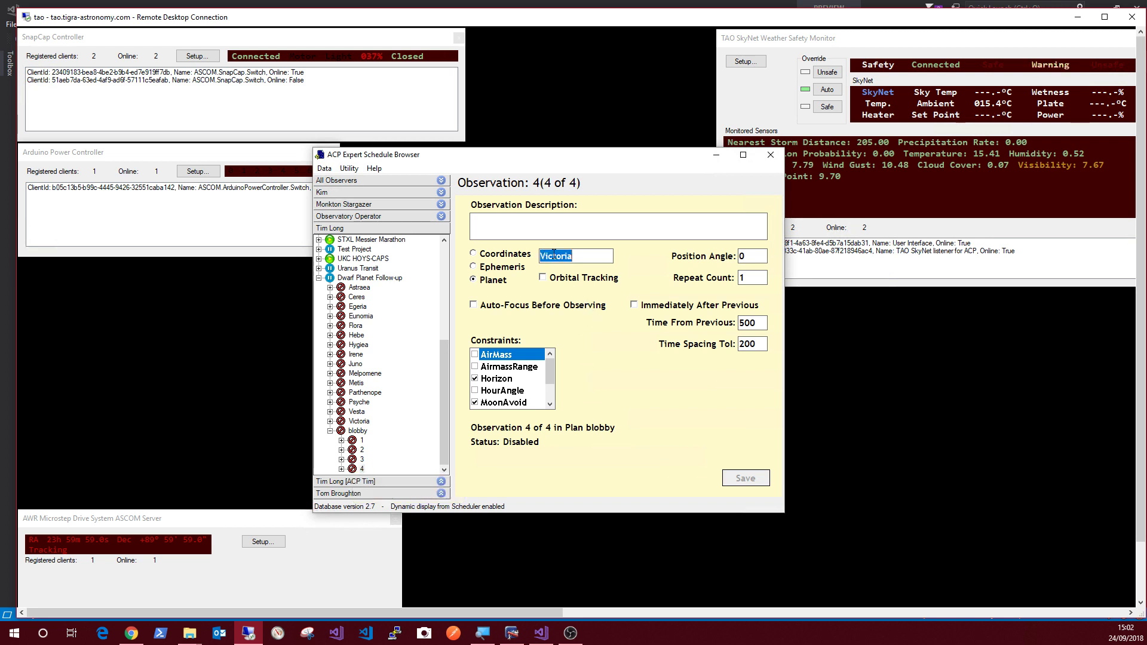
type("blobby")
left_click(744, 482)
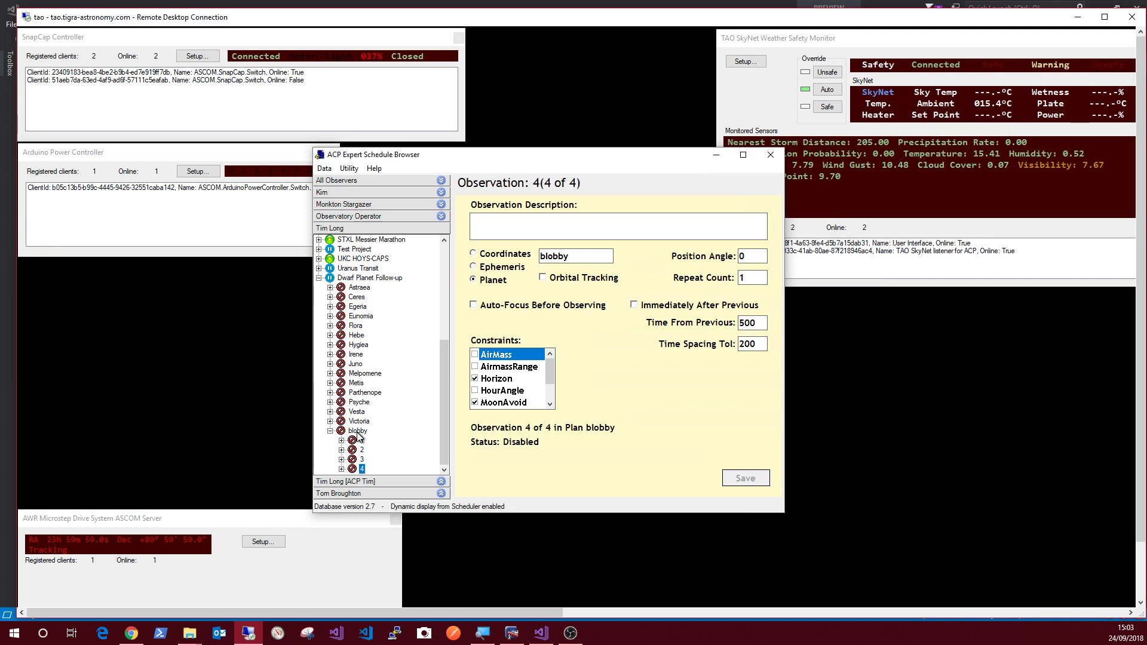
Delete the blobby plan together with its observations and image sets
right_click(357, 433)
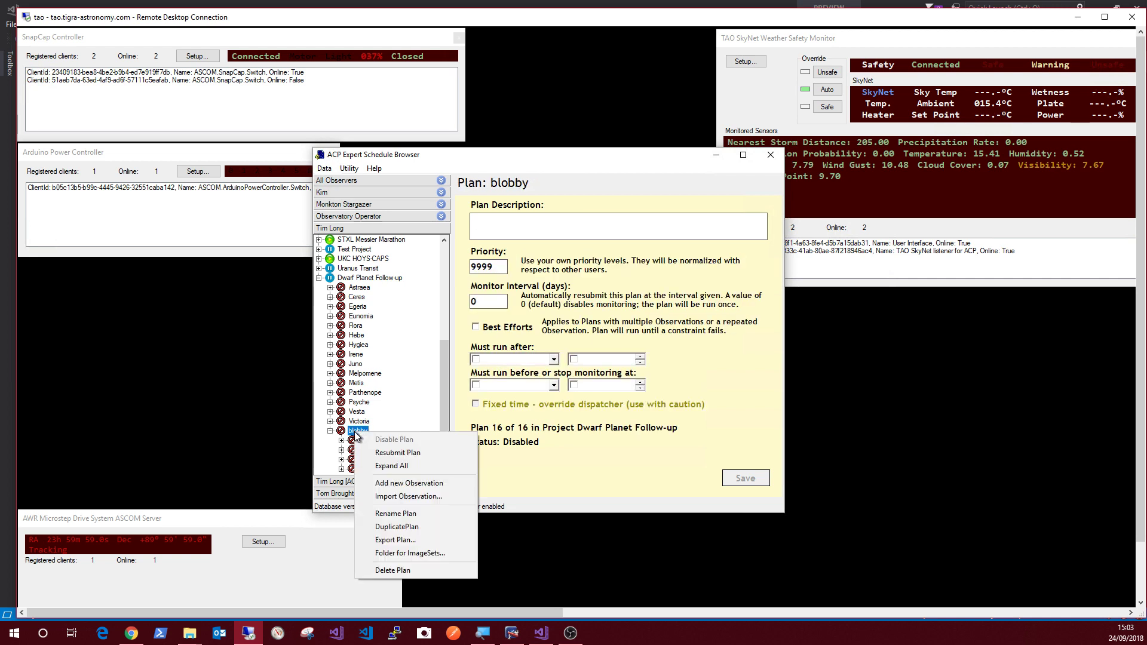
left_click(394, 571)
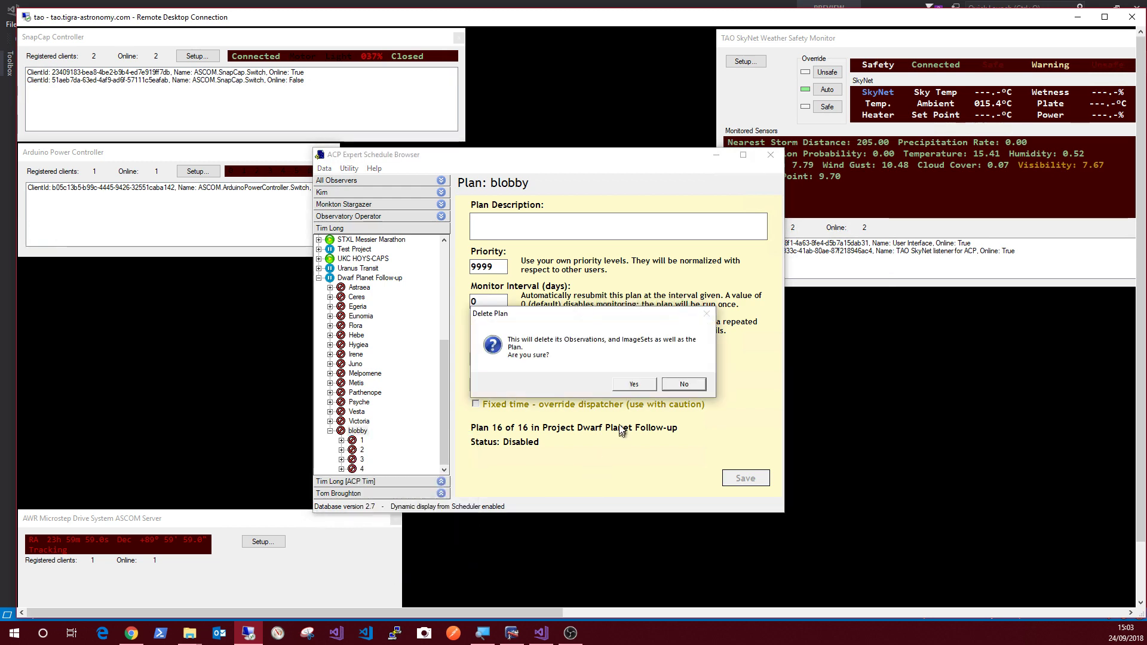
left_click(624, 386)
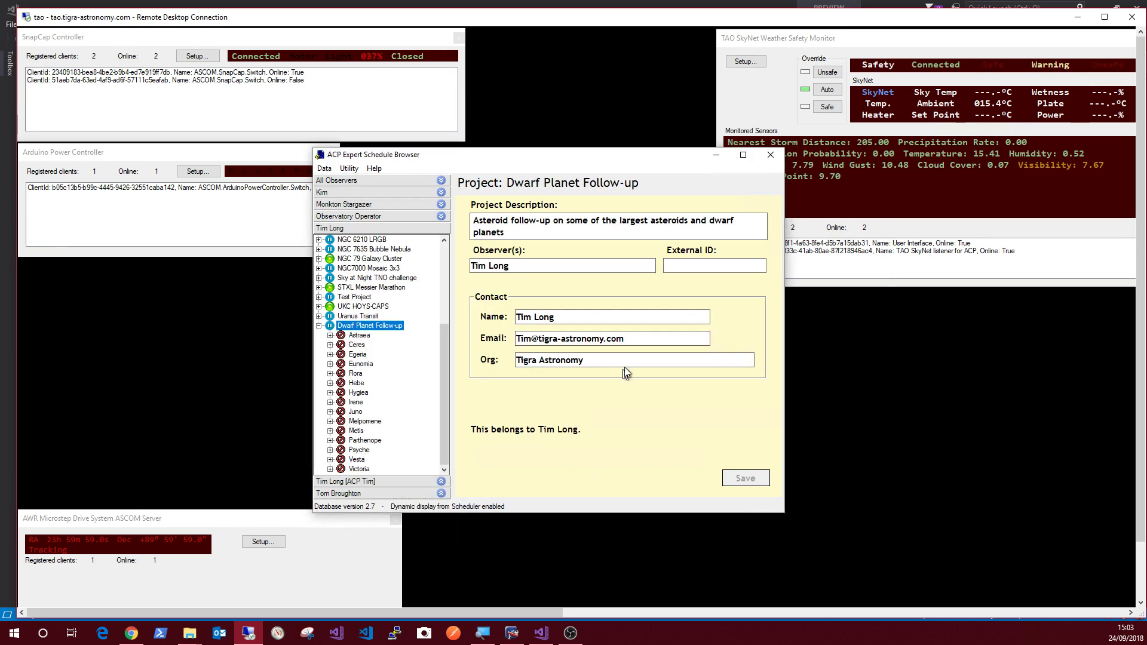